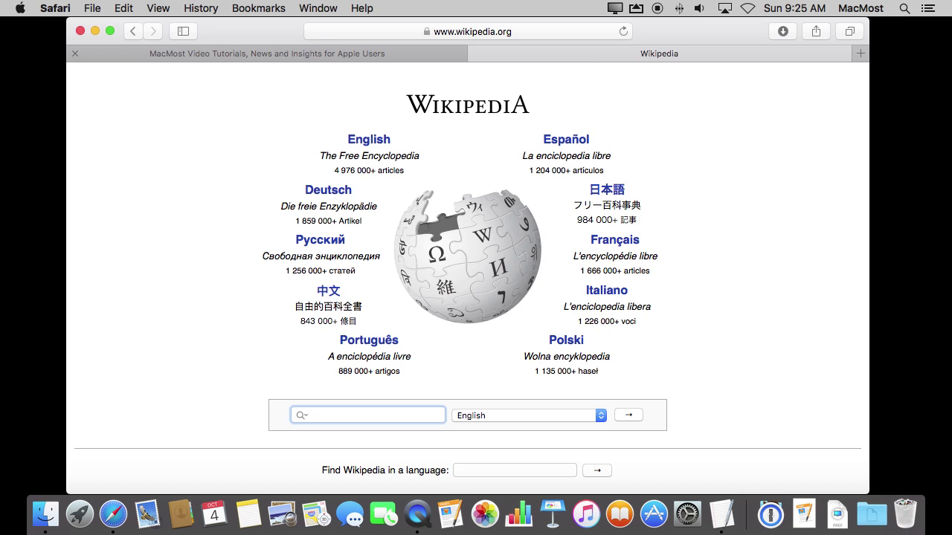
# Step: Load apple.com in a new tab
pyautogui.write('apple.com')
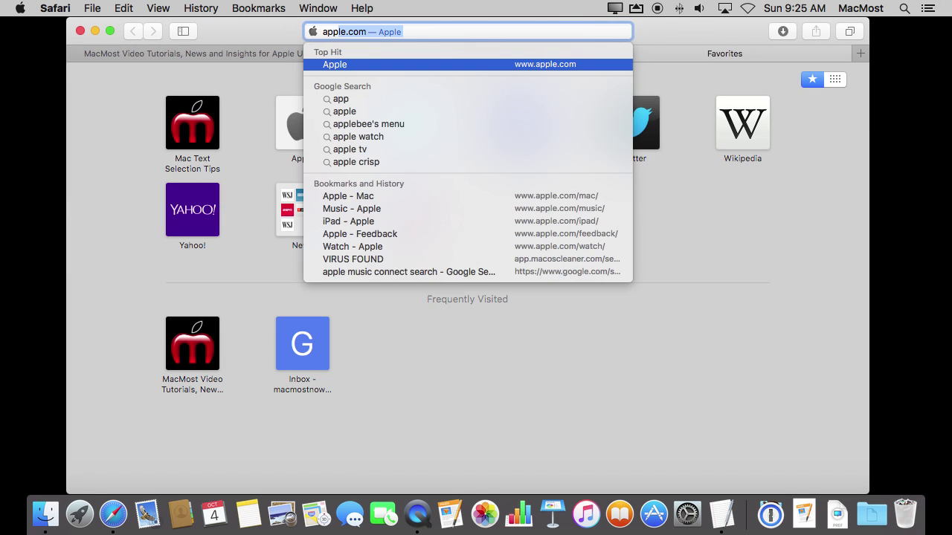
pyautogui.press('Return')
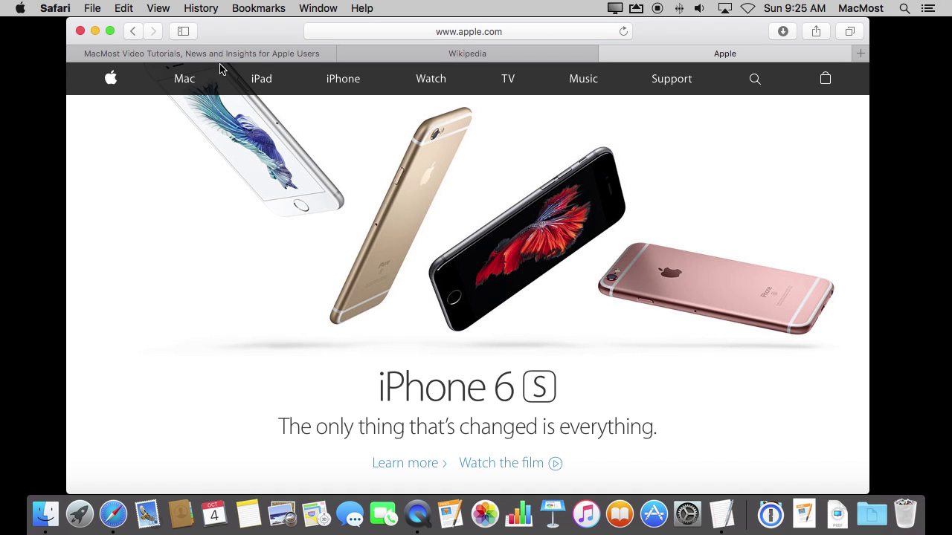
# Step: Switch to the MacMost tab and pin it
pyautogui.click(459, 52)
pyautogui.click(282, 52)
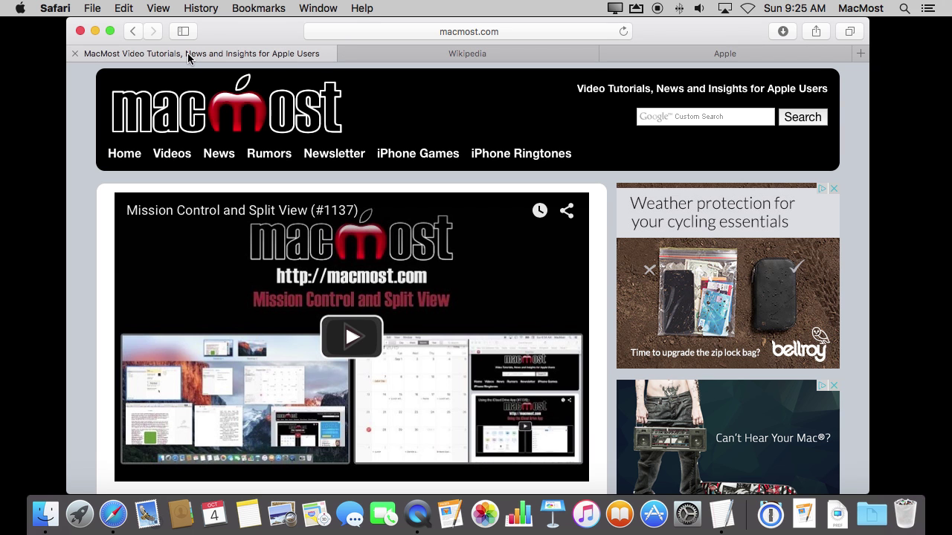
pyautogui.click(311, 6)
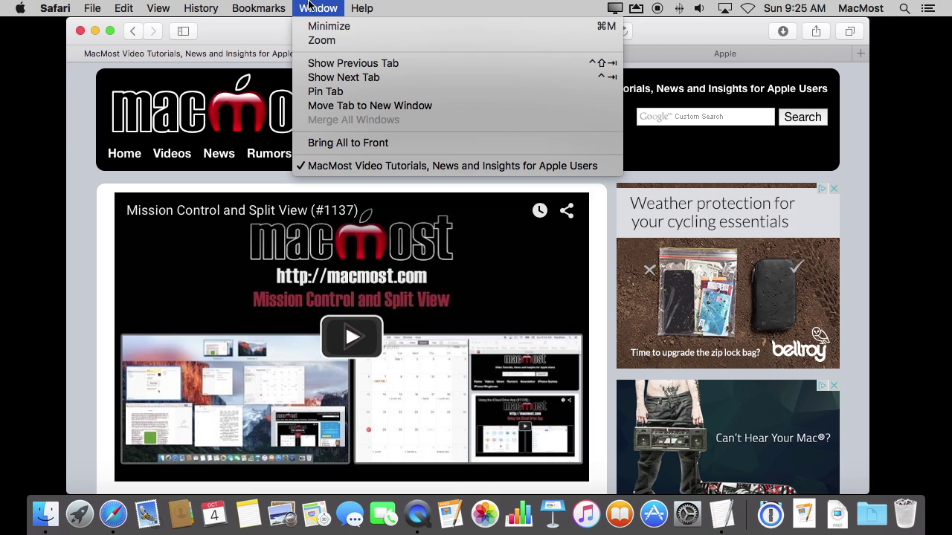
pyautogui.click(336, 93)
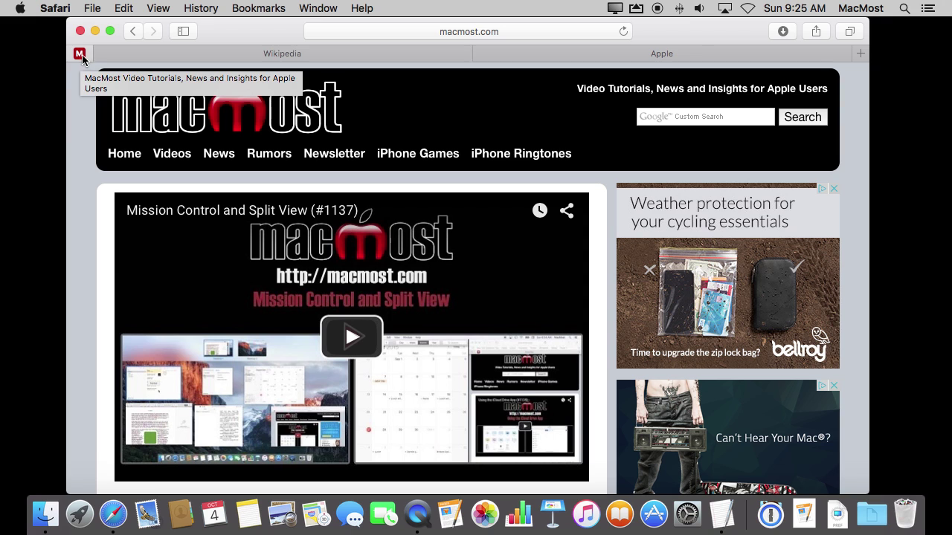
# Step: Switch to the Wikipedia tab and pin it as well
pyautogui.click(301, 61)
pyautogui.rightClick(302, 61)
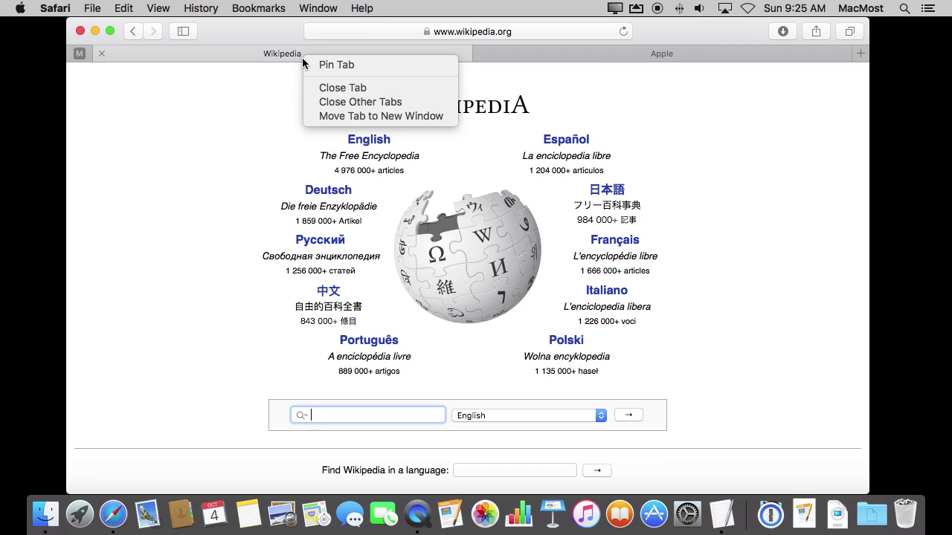
pyautogui.click(350, 64)
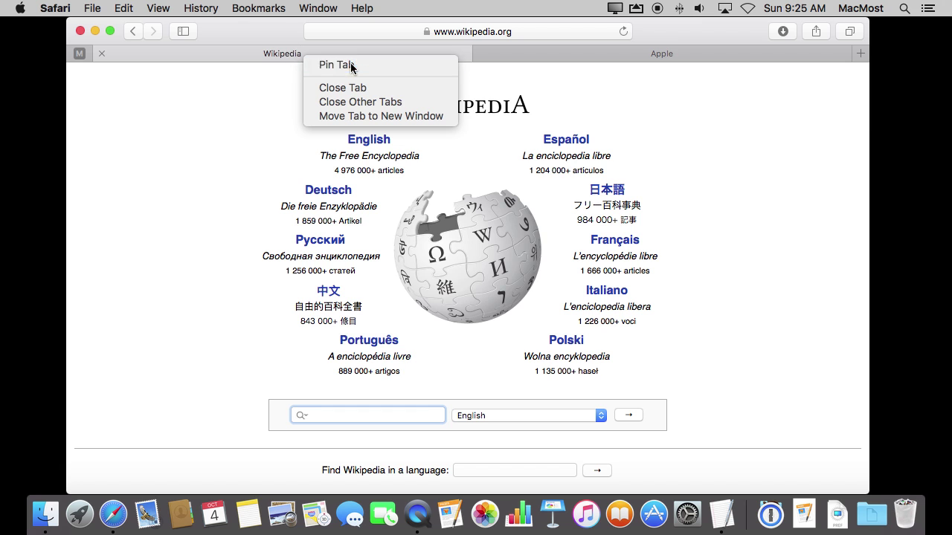
# Step: Switch back and forth between the pinned MacMost and Wikipedia tabs and the regular Apple tab to compare them
pyautogui.click(81, 55)
pyautogui.click(106, 54)
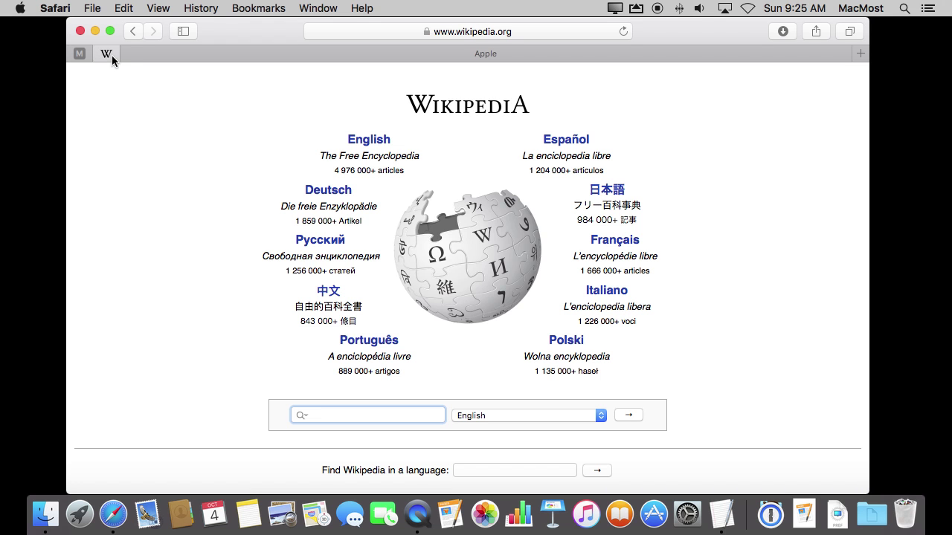
pyautogui.click(157, 55)
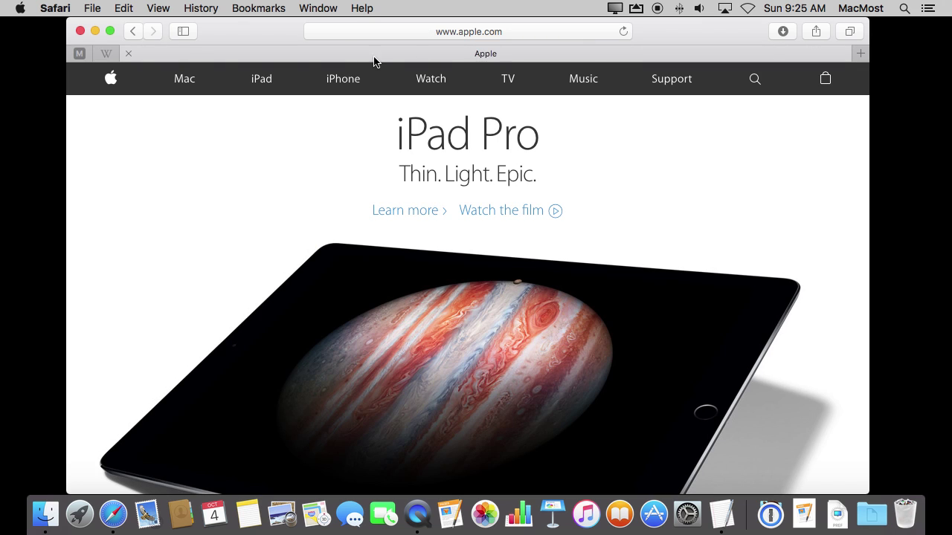
pyautogui.click(106, 55)
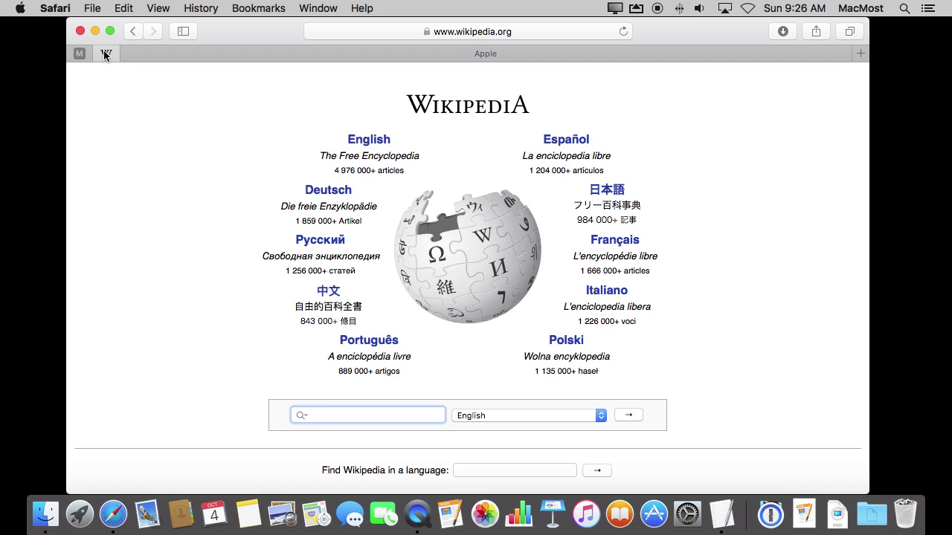
pyautogui.click(79, 54)
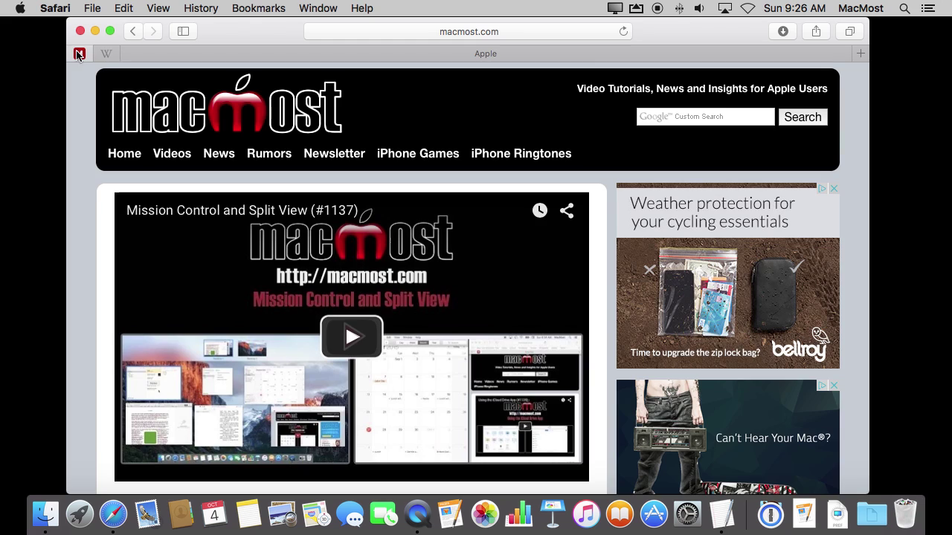
pyautogui.click(105, 54)
pyautogui.click(81, 54)
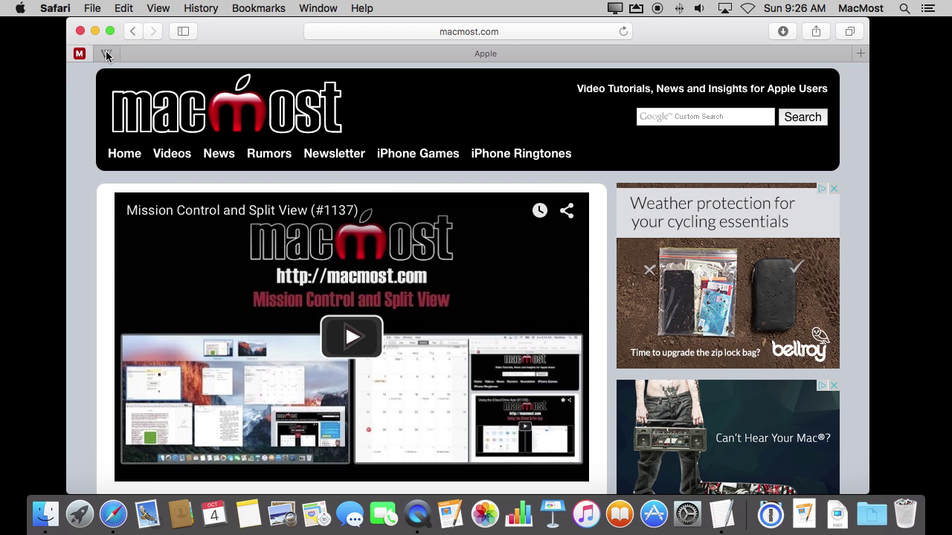
pyautogui.click(105, 54)
pyautogui.click(80, 55)
pyautogui.click(105, 53)
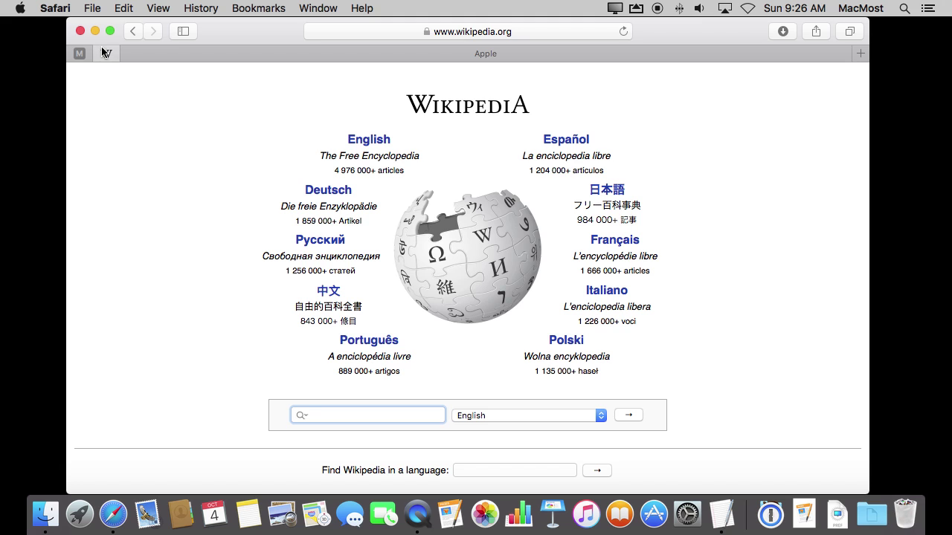
# Step: Bring up the unpinned Apple tab and close it
pyautogui.click(186, 56)
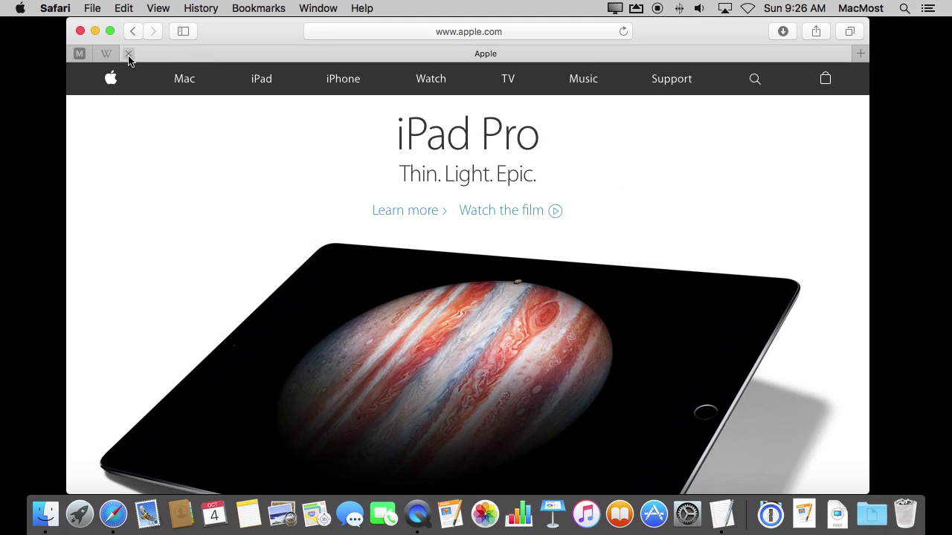
pyautogui.click(127, 55)
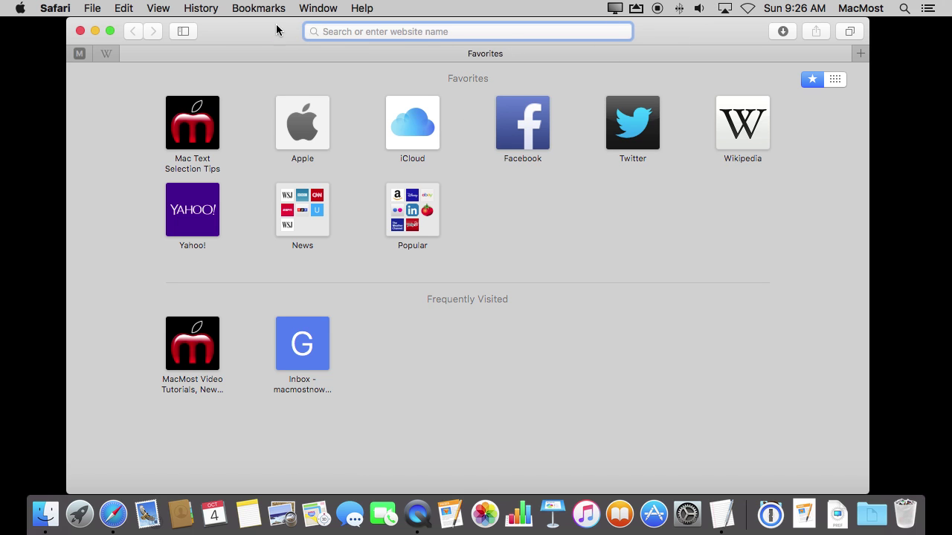
# Step: Alternate between the pinned MacMost and Wikipedia tabs to check their pages
pyautogui.click(80, 55)
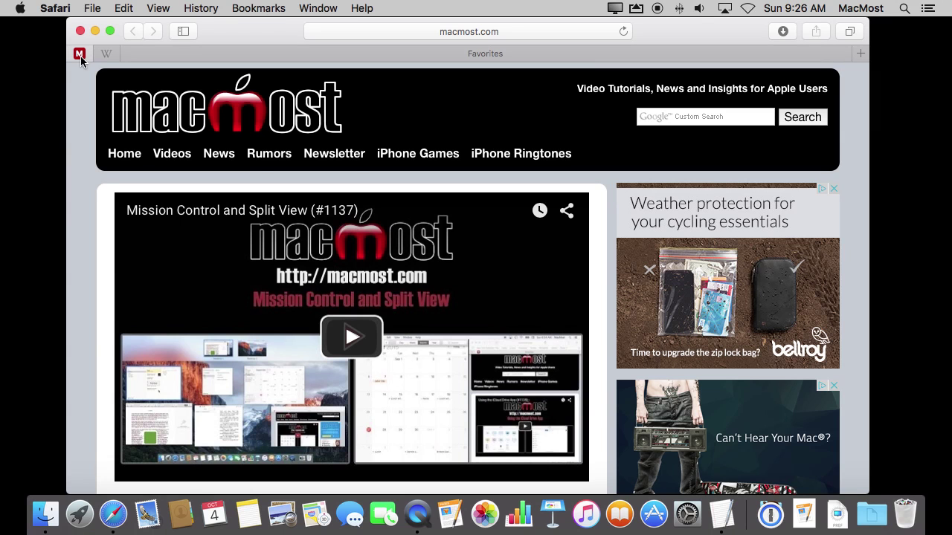
pyautogui.click(108, 53)
pyautogui.click(83, 53)
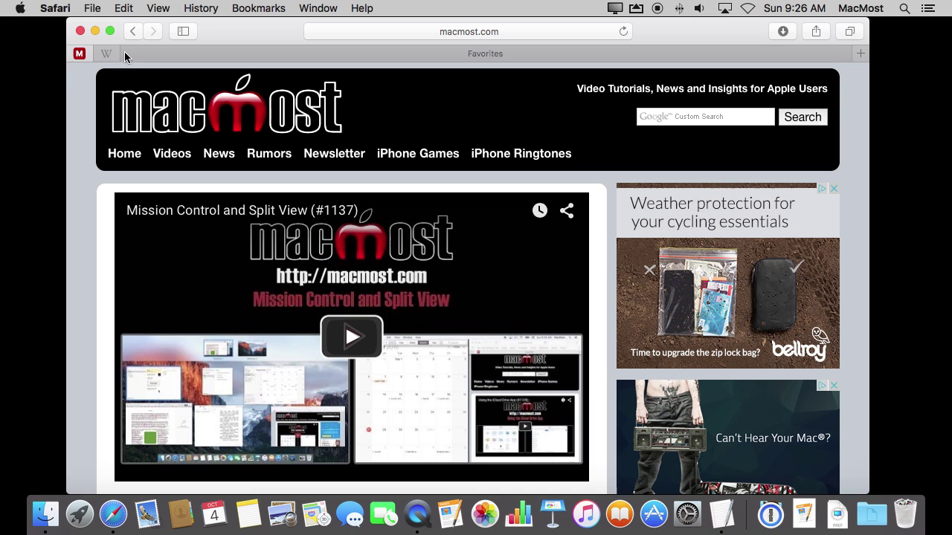
pyautogui.click(106, 54)
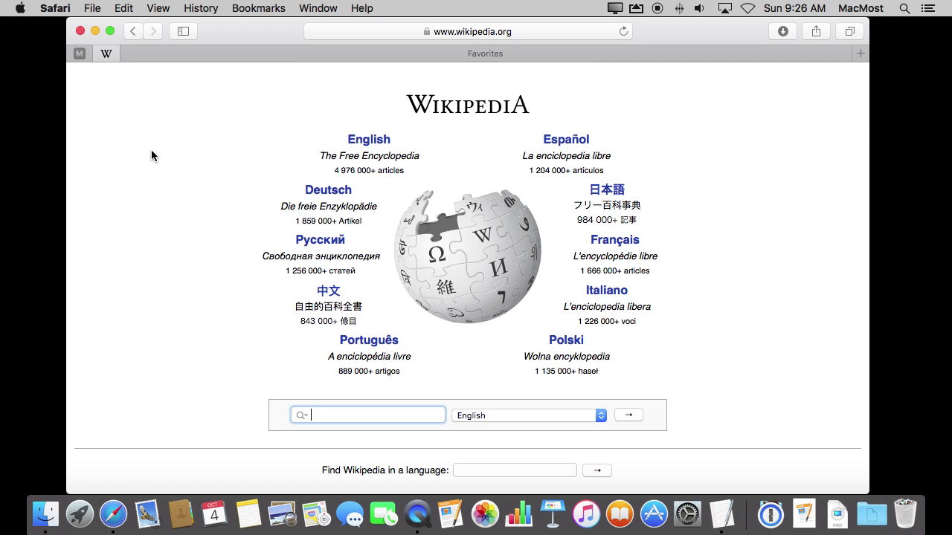
# Step: Select the pinned MacMost tab and close it
pyautogui.click(85, 56)
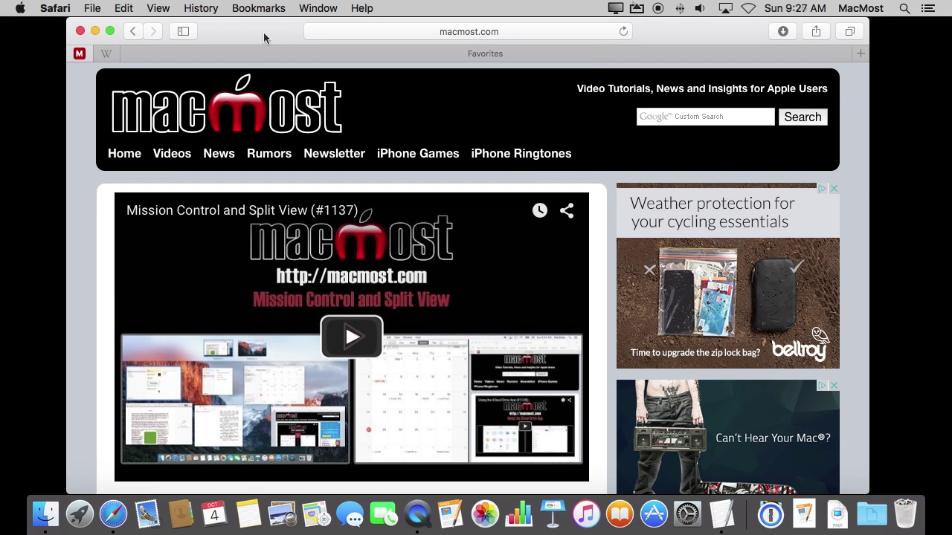
pyautogui.rightClick(81, 55)
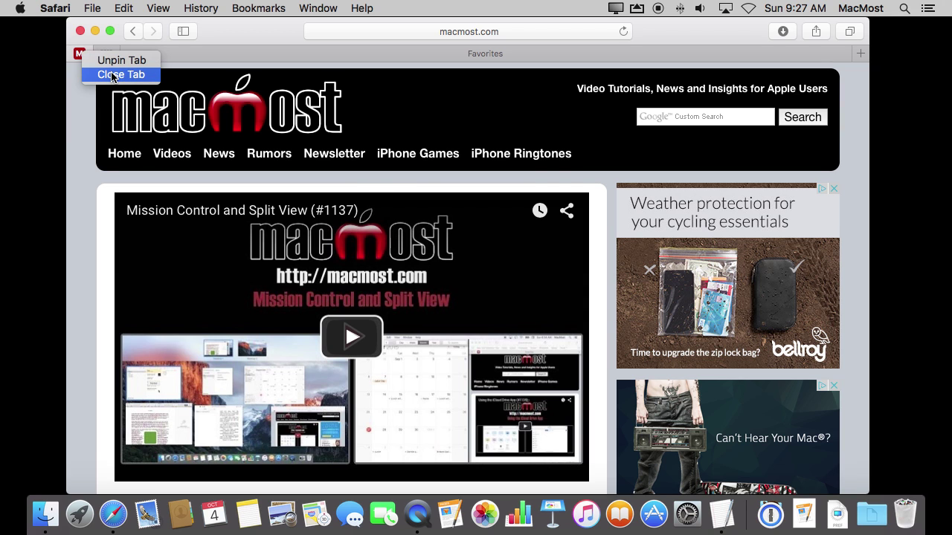
pyautogui.click(111, 75)
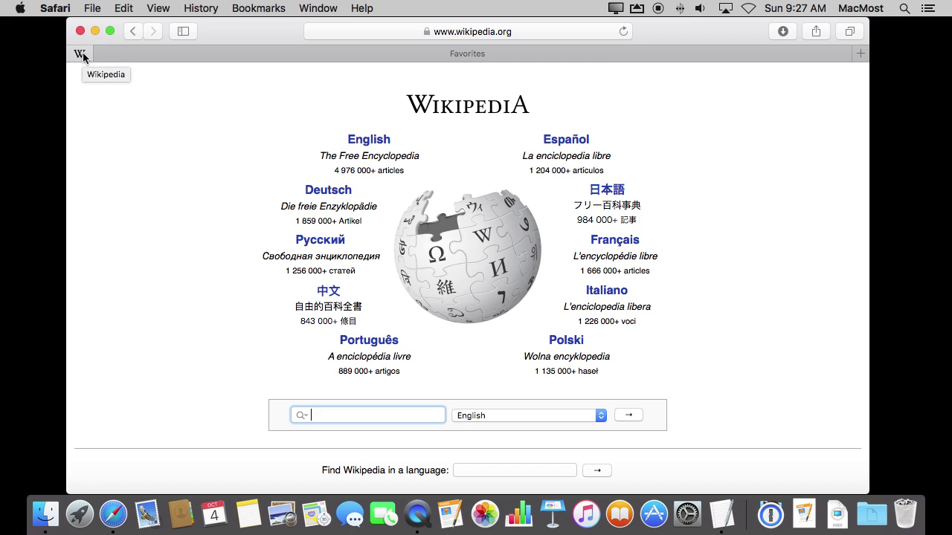
# Step: Load macmost.com in the regular Favorites tab
pyautogui.click(390, 32)
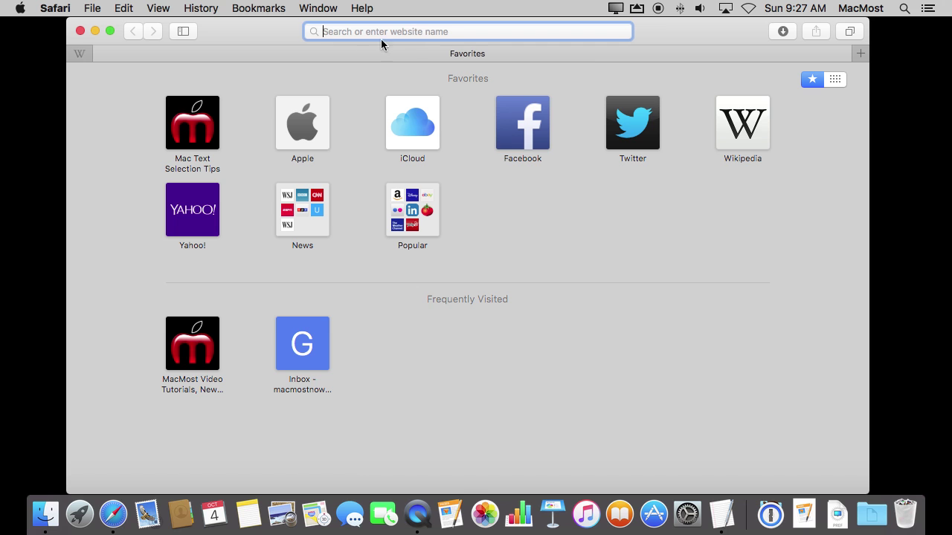
pyautogui.write('macmost.com')
pyautogui.press('Return')
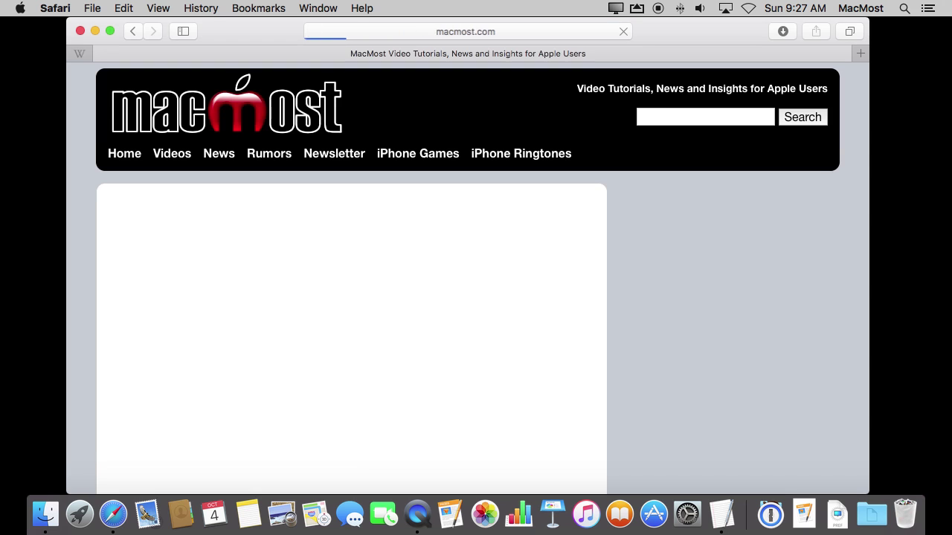
# Step: Open apple.com in a new tab and pin that tab
pyautogui.press('super+t')
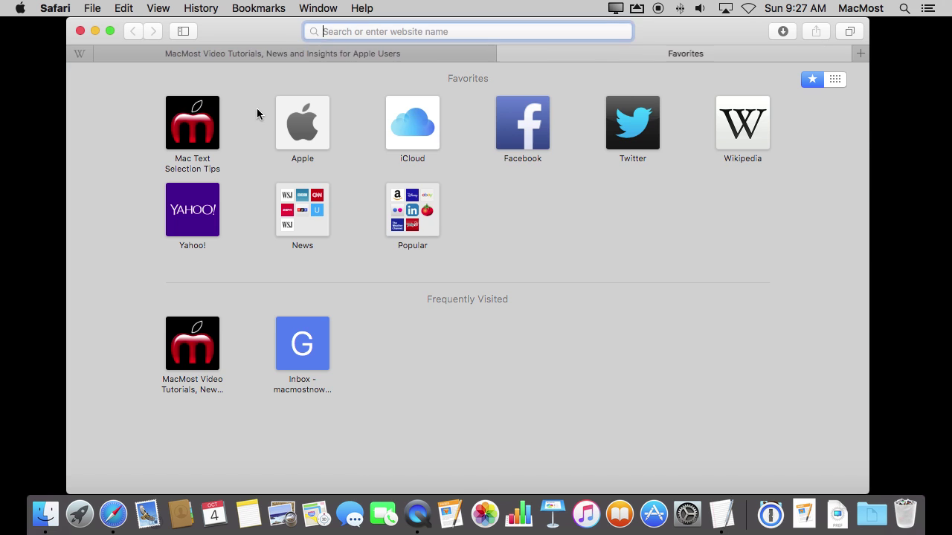
pyautogui.write('apple.com')
pyautogui.press('Return')
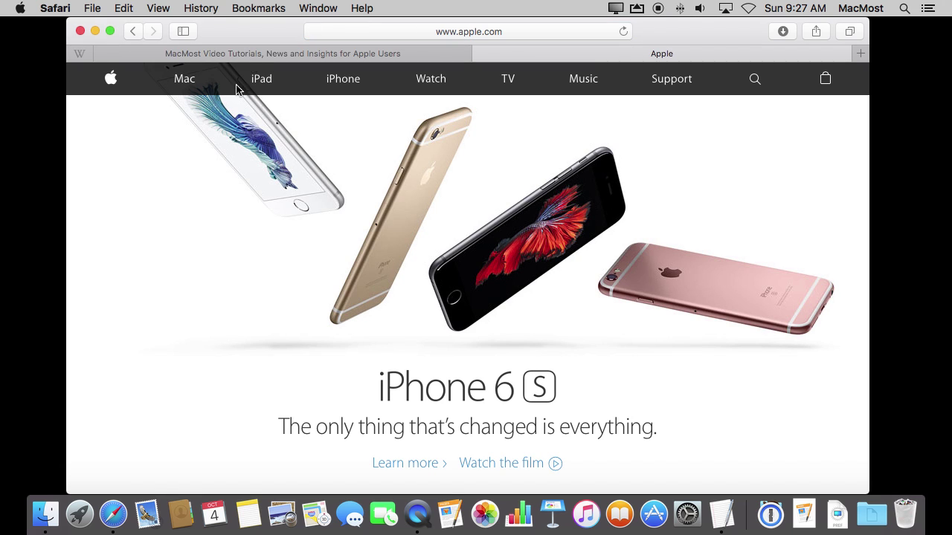
pyautogui.rightClick(535, 61)
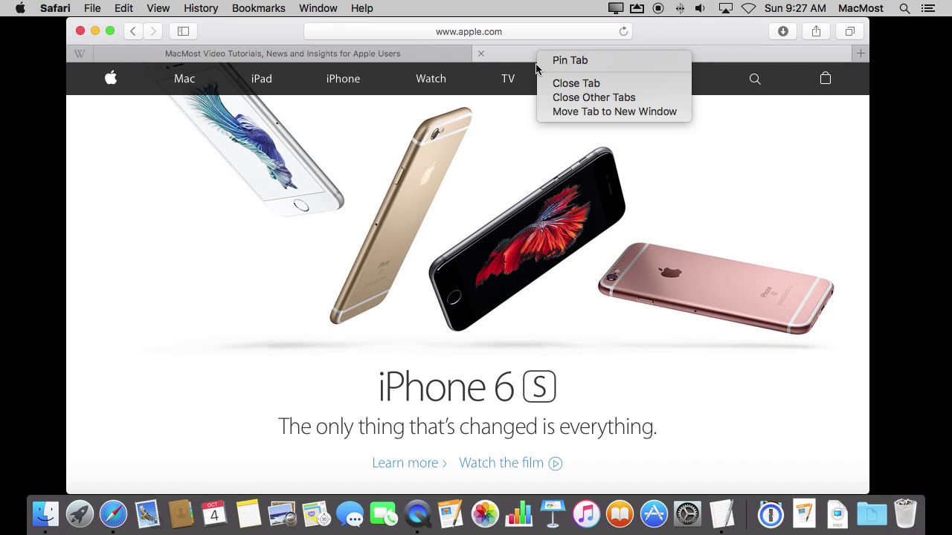
pyautogui.click(550, 61)
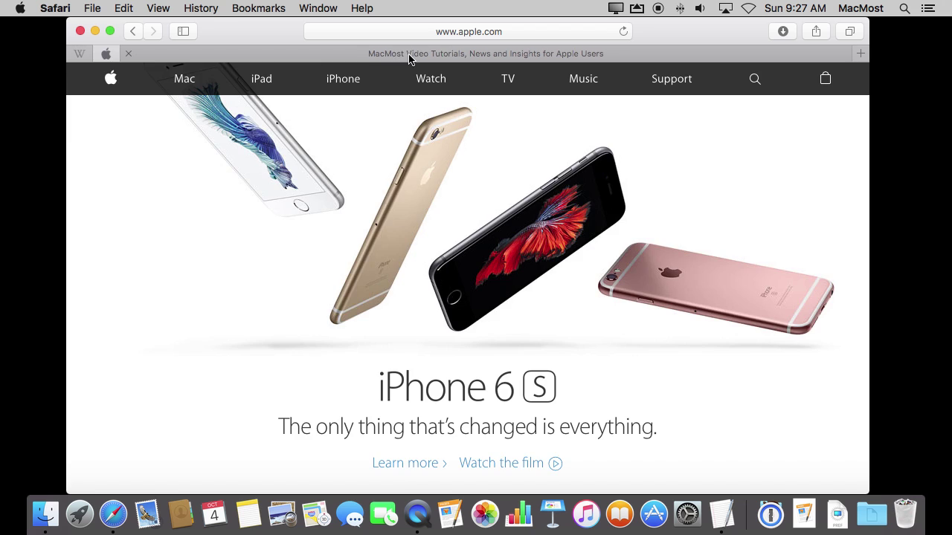
# Step: Select the regular MacMost tab and pin it beside the Wikipedia and Apple pins
pyautogui.click(408, 58)
pyautogui.rightClick(408, 57)
pyautogui.click(420, 63)
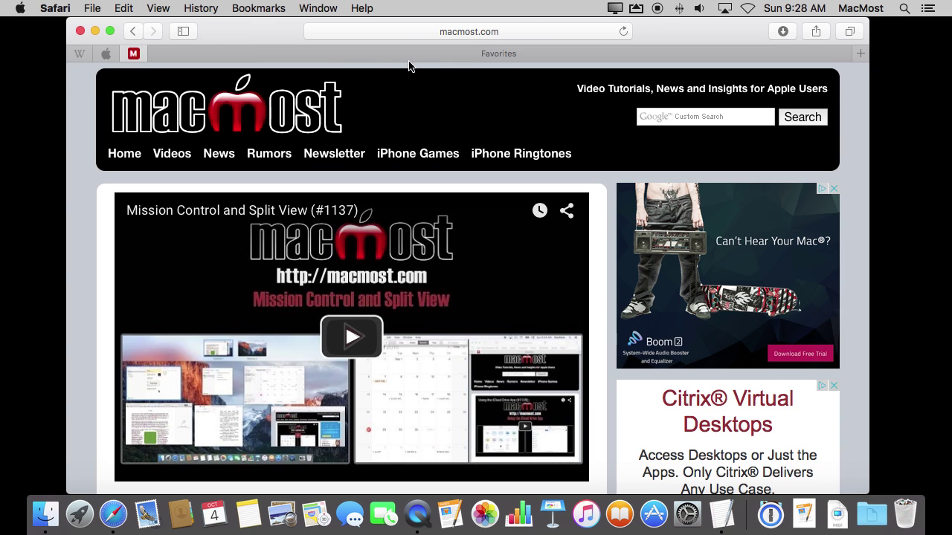
# Step: Reorder the pinned tabs to MacMost, Apple, Wikipedia, and view the Apple and MacMost tabs
pyautogui.moveTo(136, 54)
pyautogui.mouseDown()
pyautogui.moveTo(84, 54)
pyautogui.moveTo(136, 53)
pyautogui.mouseUp()
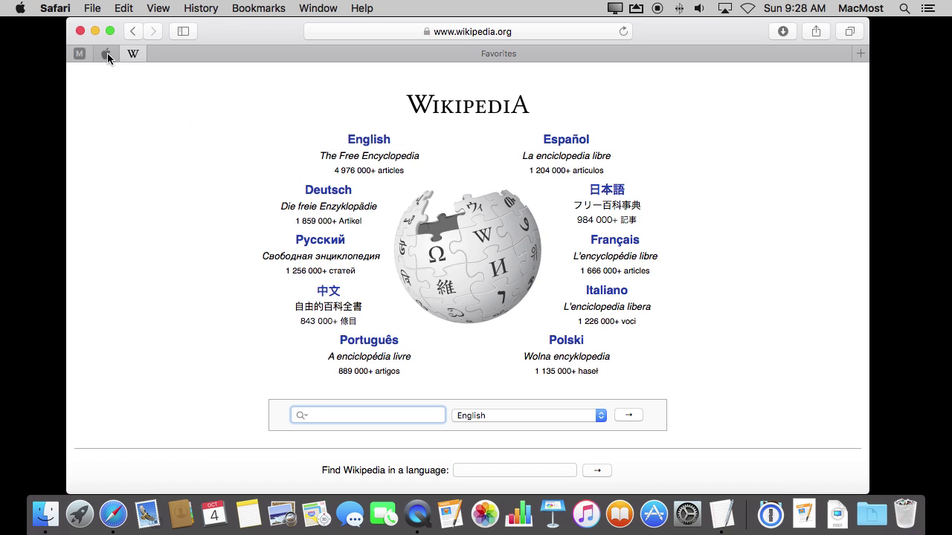
pyautogui.click(107, 54)
pyautogui.click(80, 53)
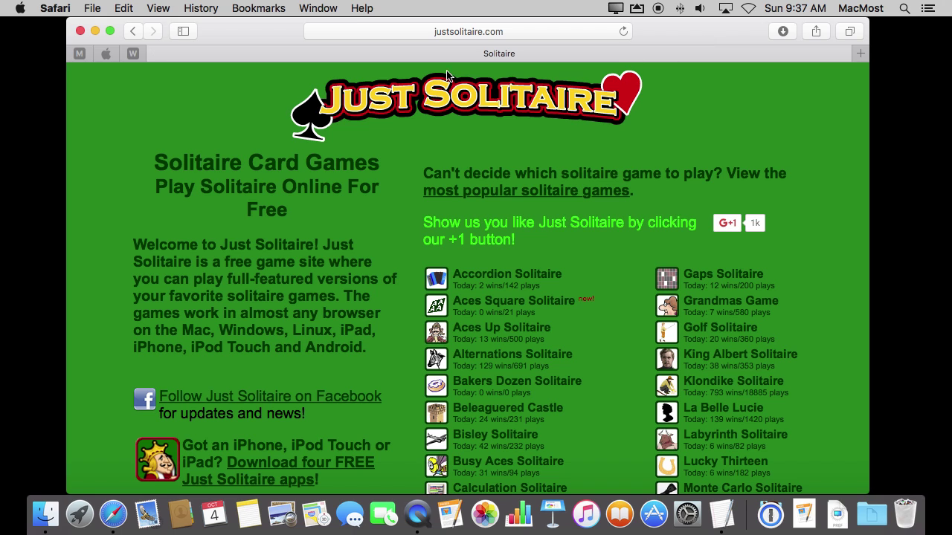
# Step: Pin the Just Solitaire tab by moving it in among the pinned tabs, and unpin it by moving it back out
pyautogui.moveTo(508, 54); pyautogui.dragTo(151, 56)
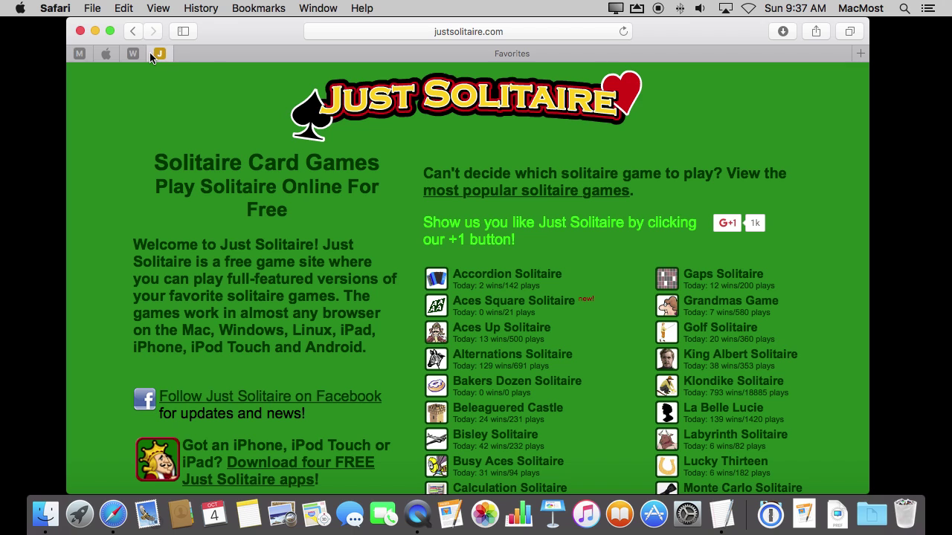
pyautogui.click(157, 56)
pyautogui.moveTo(158, 56); pyautogui.dragTo(384, 58)
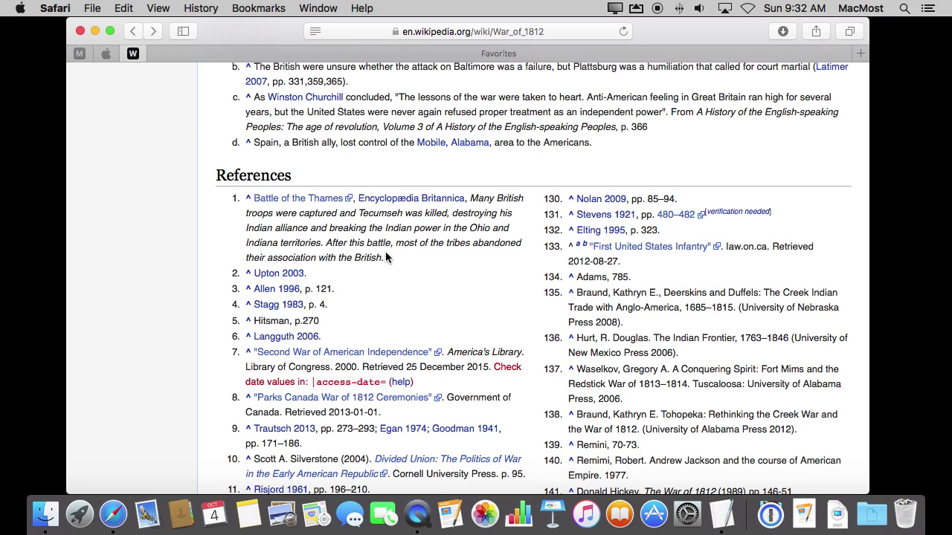
# Step: Open the Battle of the Thames reference link from the pinned Wikipedia article and switch between the article and the Britannica page
pyautogui.click(347, 201)
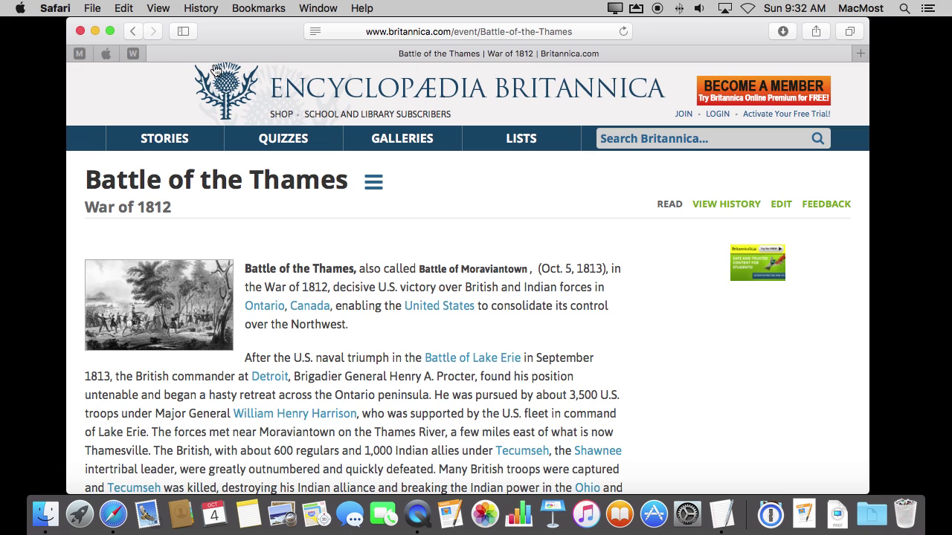
pyautogui.click(133, 53)
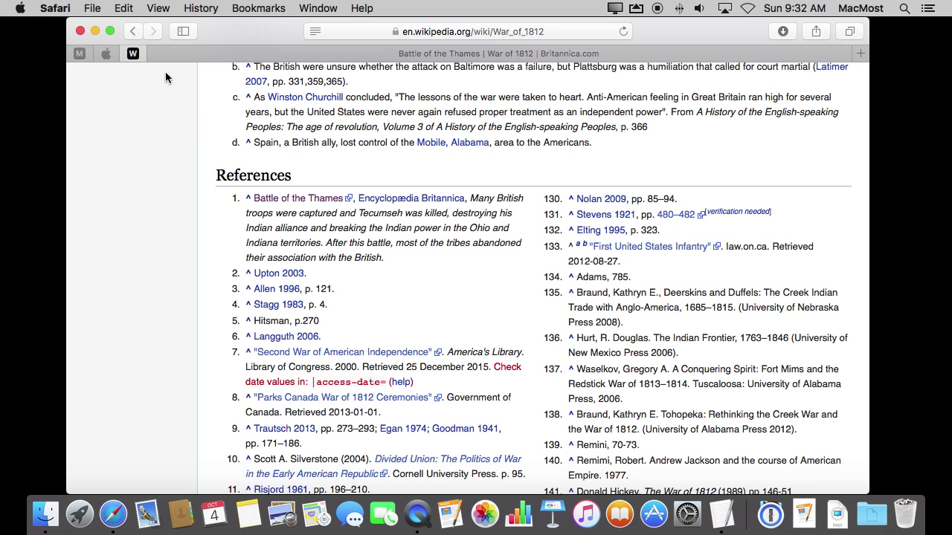
pyautogui.click(241, 52)
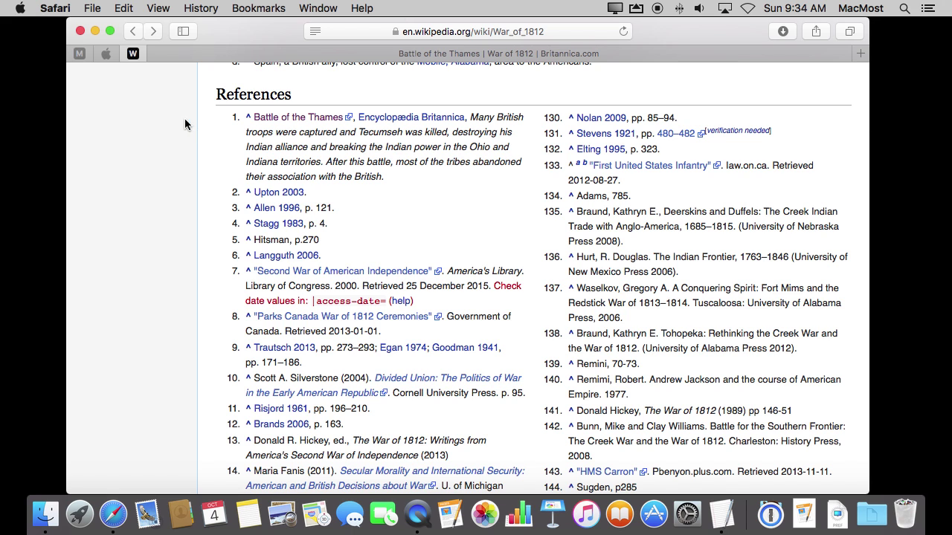
# Step: Open a new Safari window, show its pinned Wikipedia tab, and move the window down and to the left of the original
pyautogui.click(92, 8)
pyautogui.click(103, 31)
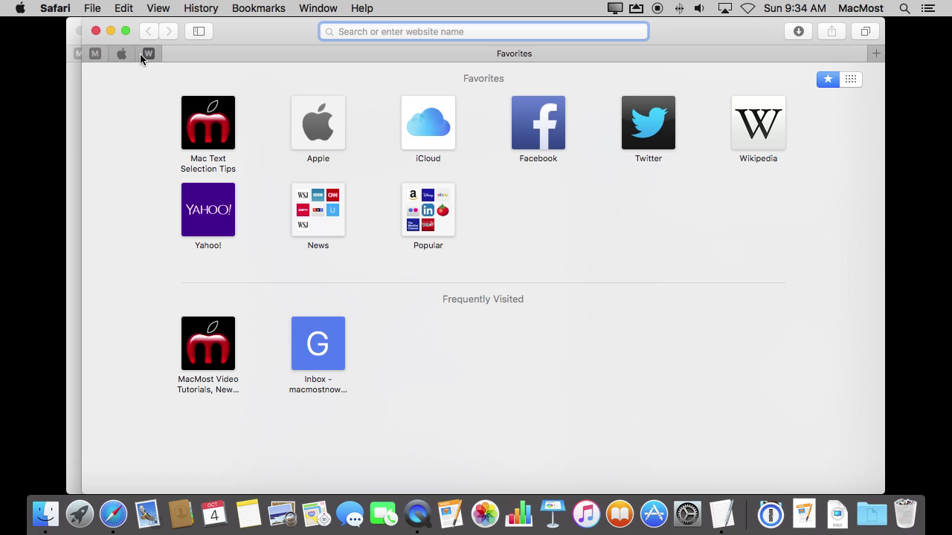
pyautogui.click(148, 55)
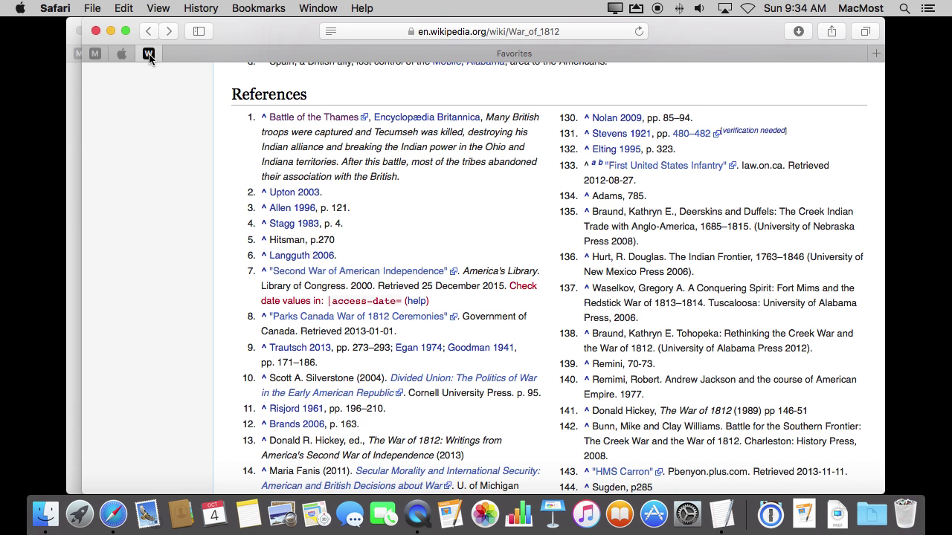
pyautogui.moveTo(299, 37); pyautogui.dragTo(224, 210)
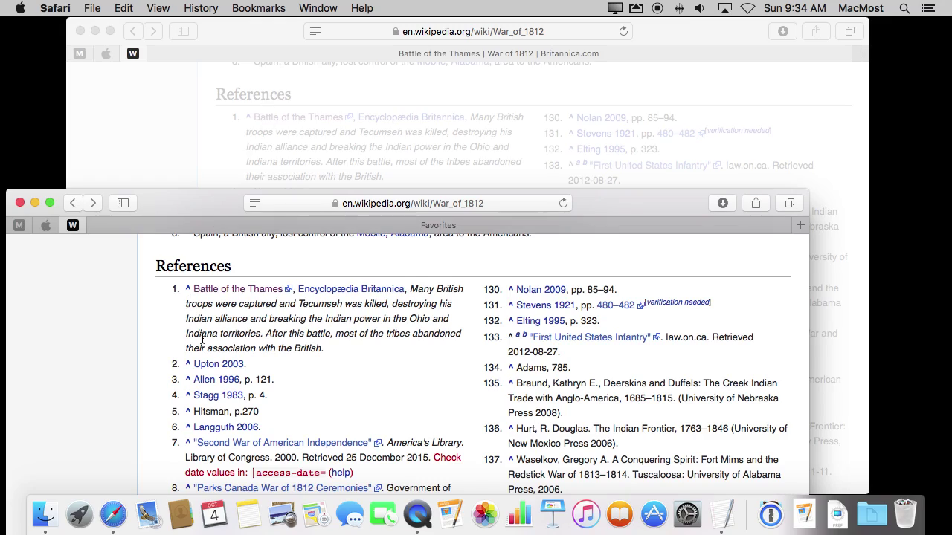
# Step: Open Wikipedia's Contents page from the War of 1812 article in the new window's pinned tab
pyautogui.scroll(20, 195, 320)
pyautogui.scroll(2, 203, 338)
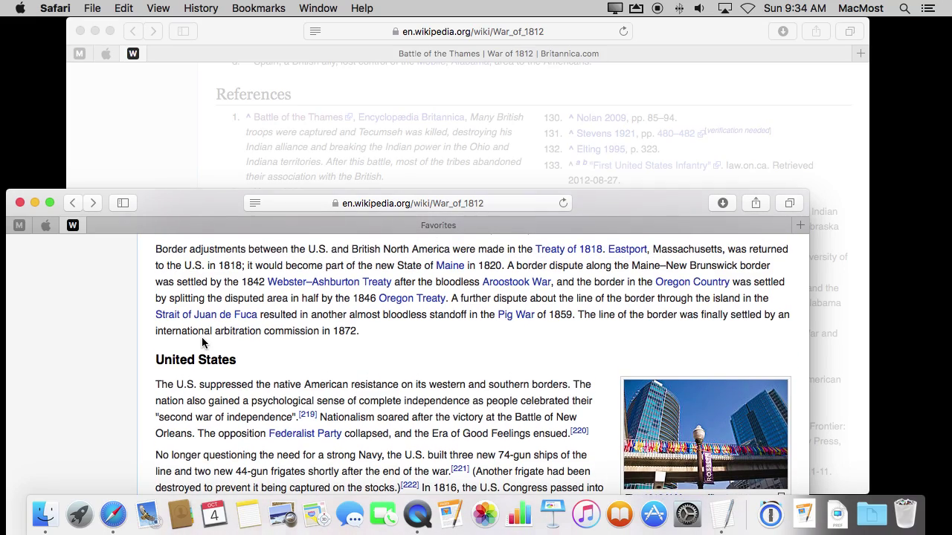
pyautogui.scroll(20, 202, 342)
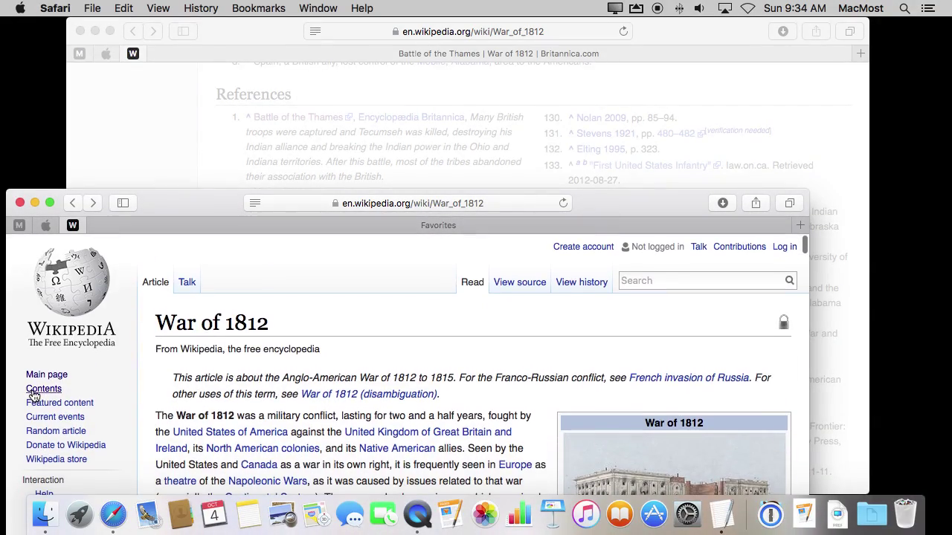
pyautogui.click(35, 391)
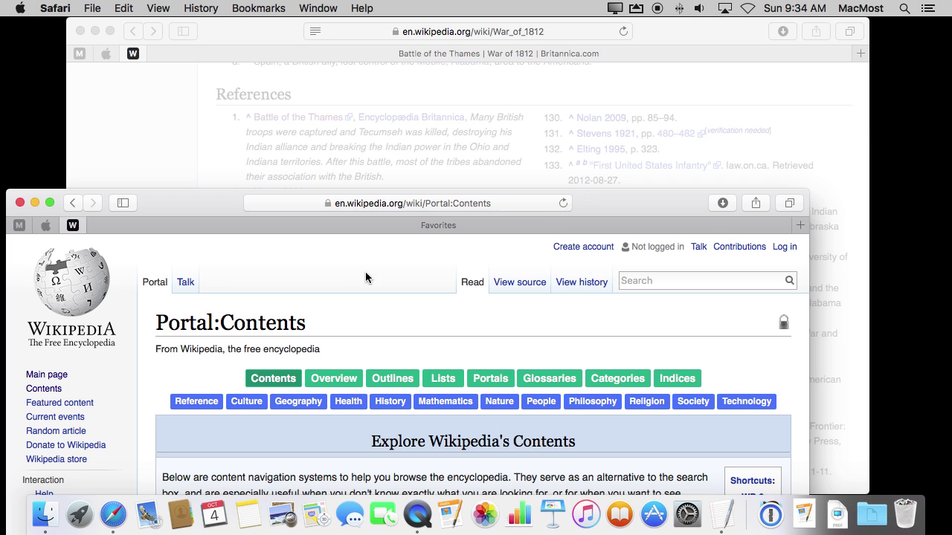
# Step: Switch back and forth between the two Safari windows to compare their pinned Wikipedia tabs, ending on the new window
pyautogui.click(241, 30)
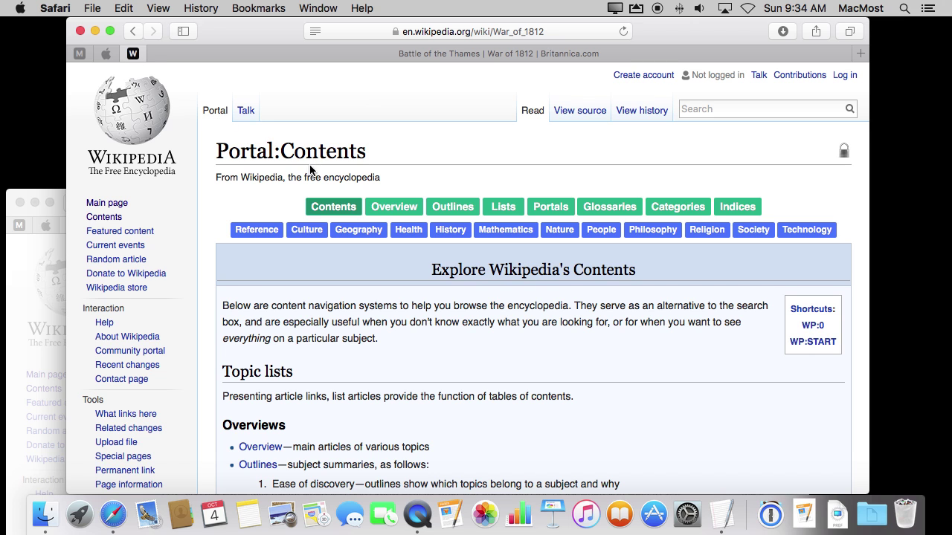
pyautogui.click(40, 219)
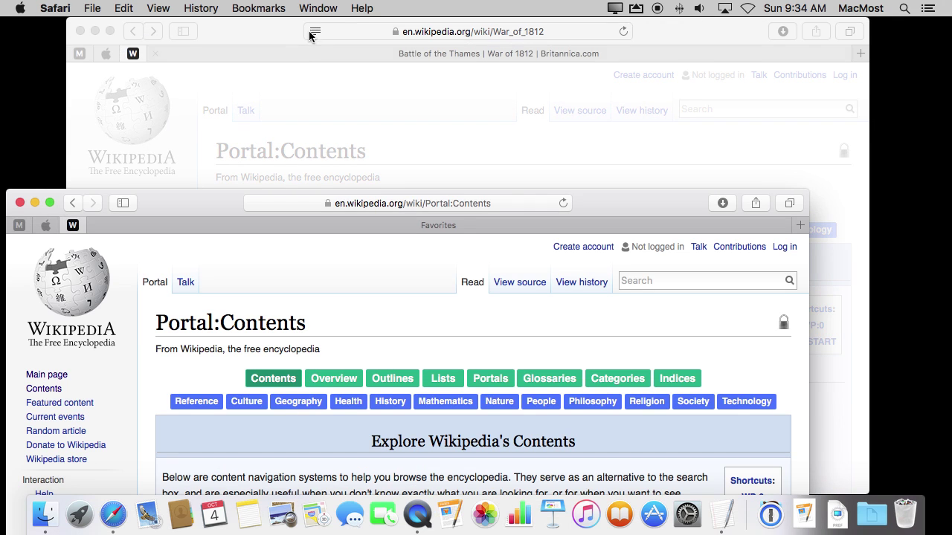
pyautogui.click(264, 26)
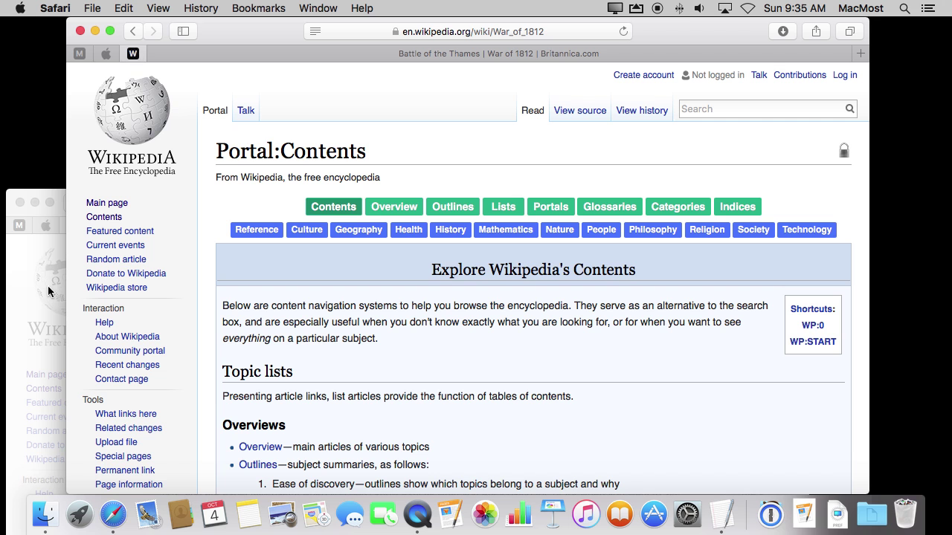
pyautogui.click(46, 261)
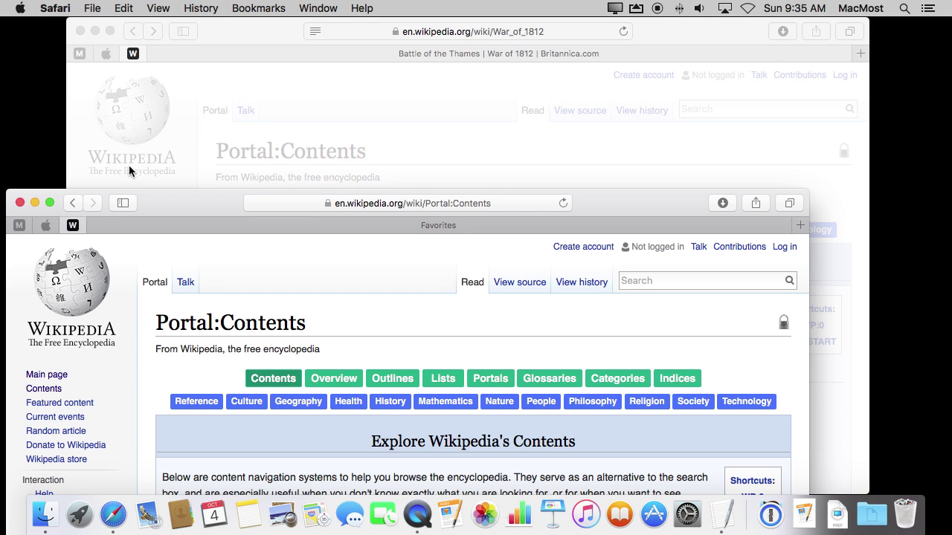